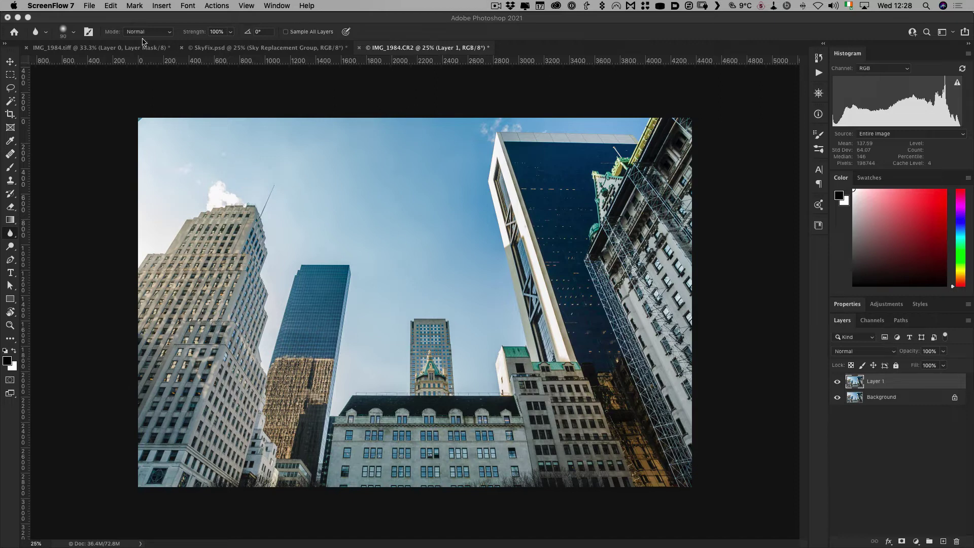
Start Sky Replacement on Layer 1 of the city skyline photo
click(112, 5)
click(111, 4)
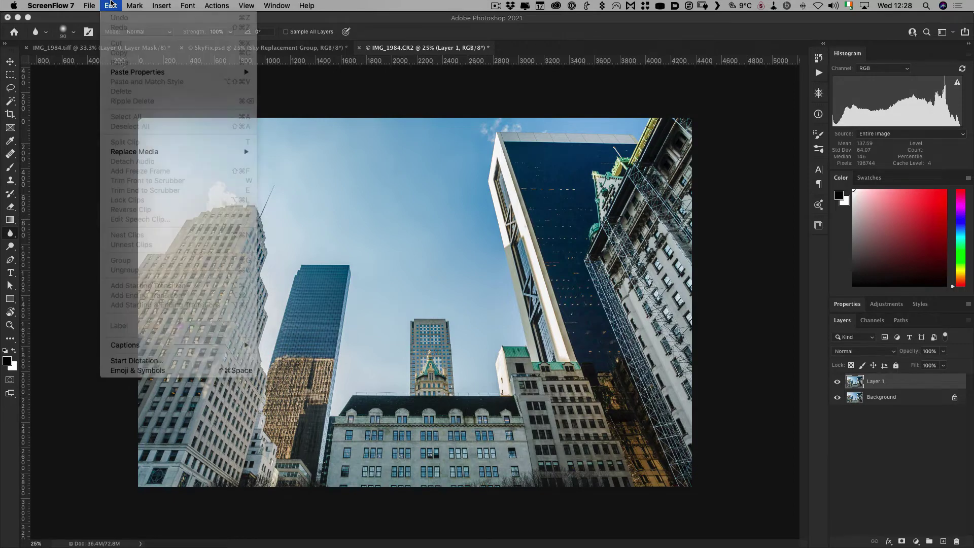
click(103, 5)
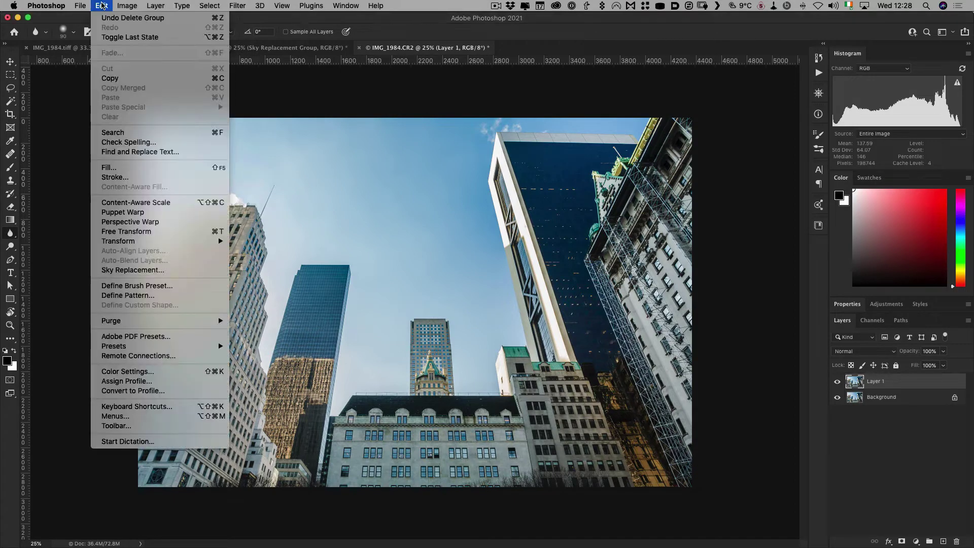
click(160, 273)
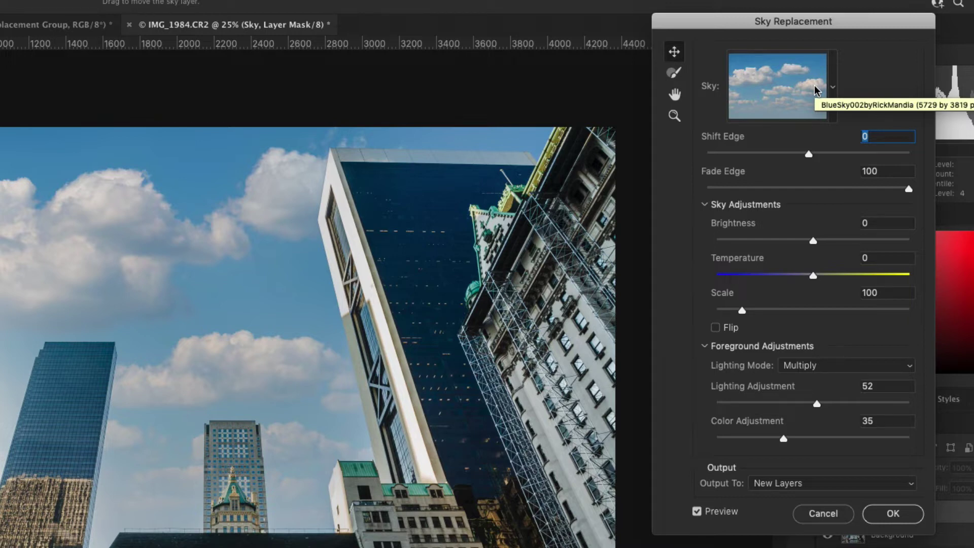
Browse the Blue Skies presets and try the plain blue gradient sky and the wispy BlueSky001byPhotoshop sky
click(814, 90)
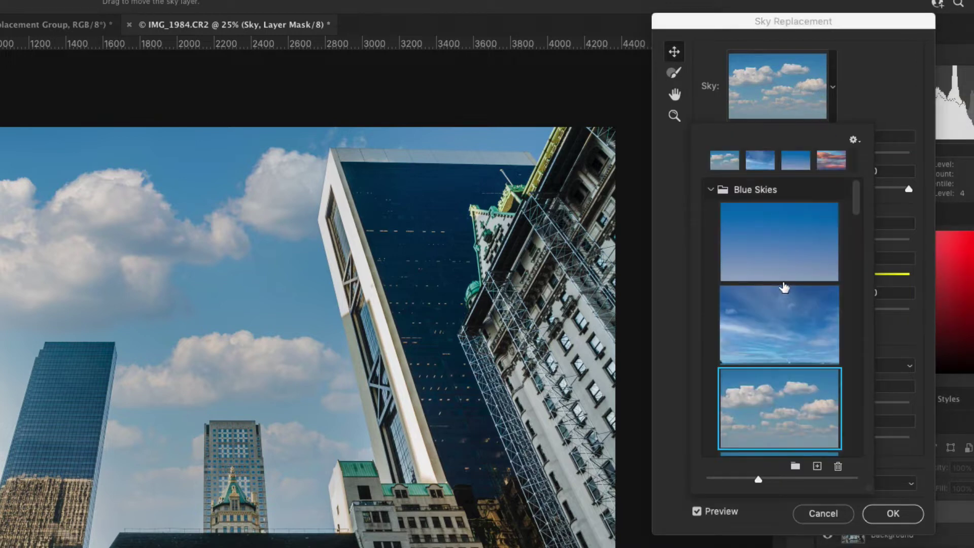
scroll(787, 269, down, 4)
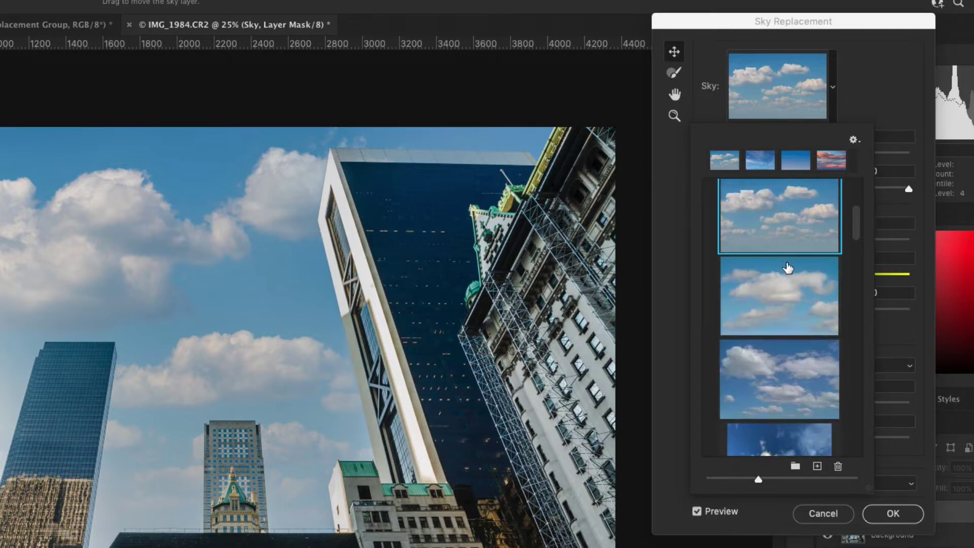
scroll(786, 267, down, 4)
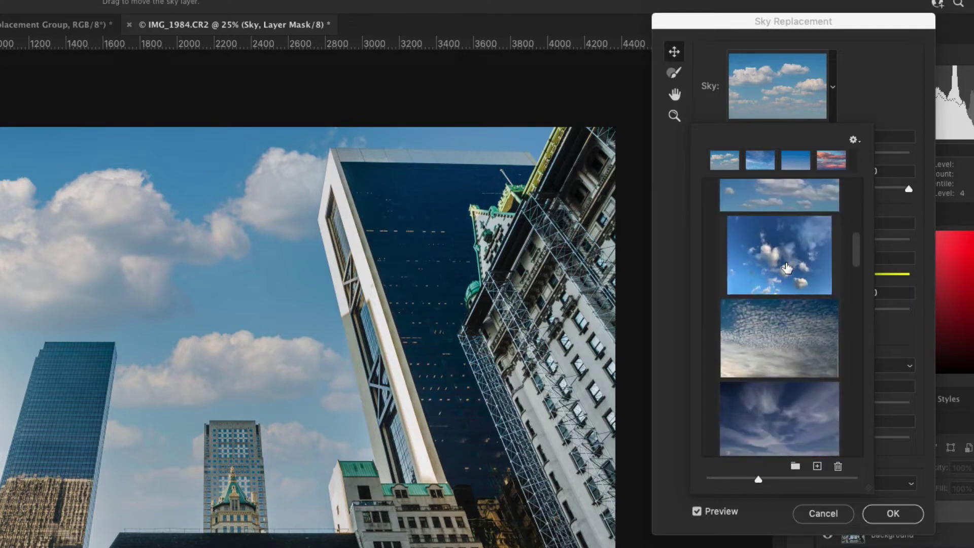
scroll(786, 268, up, 8)
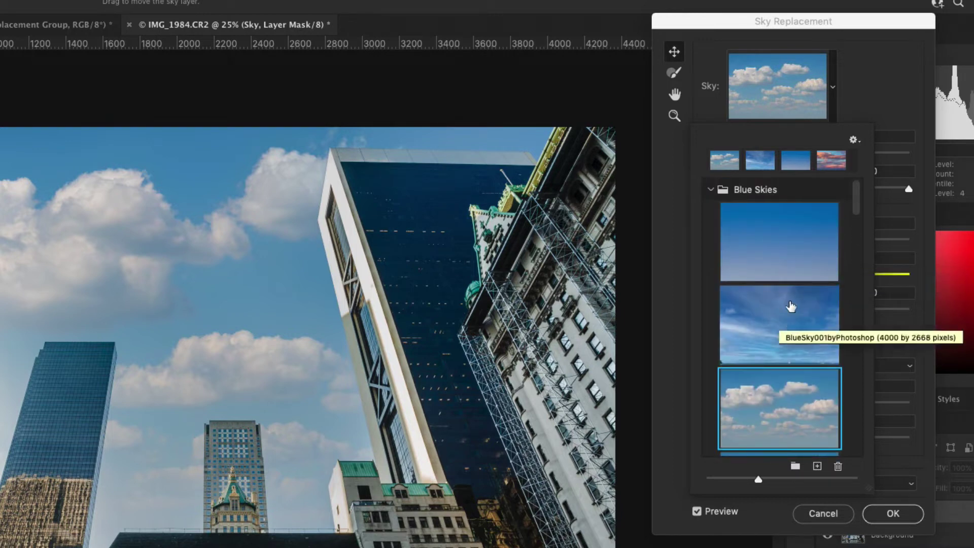
click(782, 245)
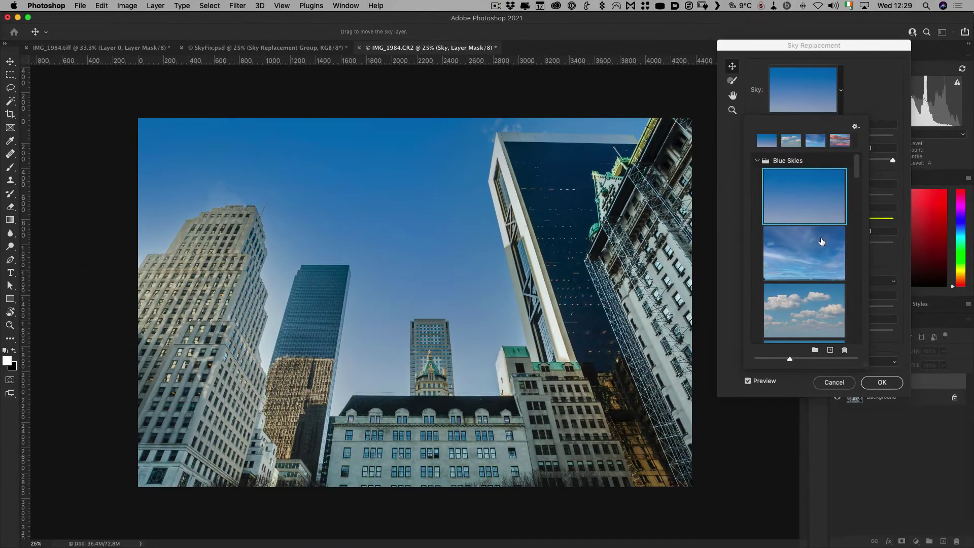
click(806, 266)
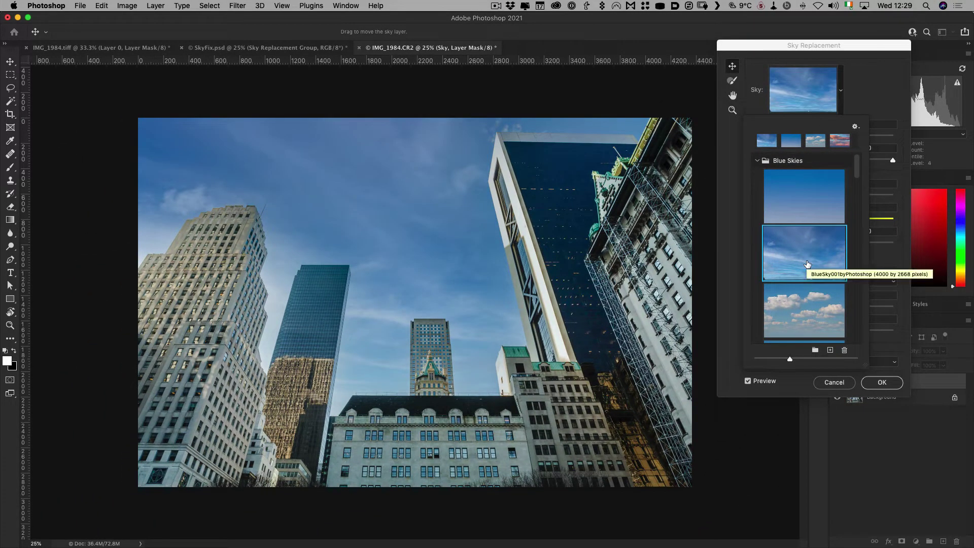
Choose the BlueSky002 preset with white clouds as the replacement sky and close the preset list
scroll(804, 253, down, 2)
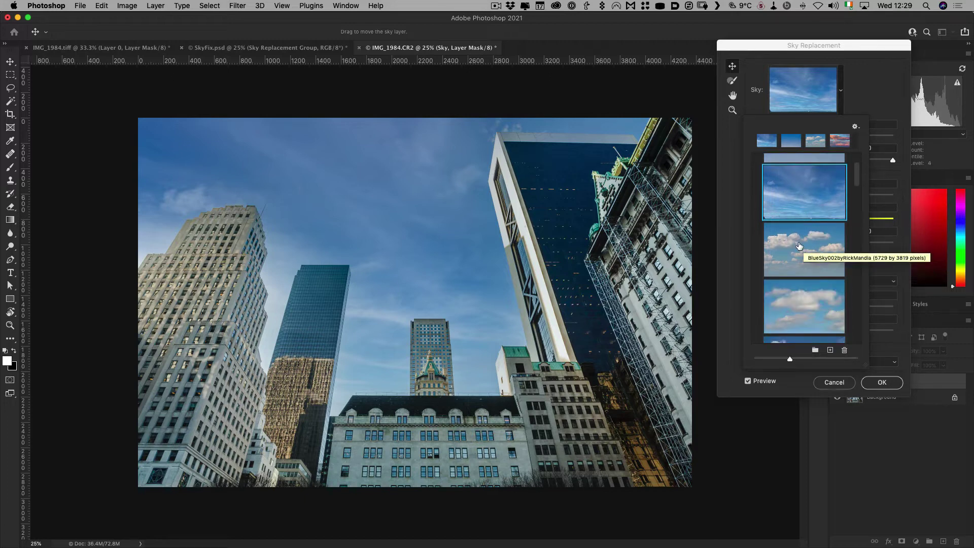
click(798, 246)
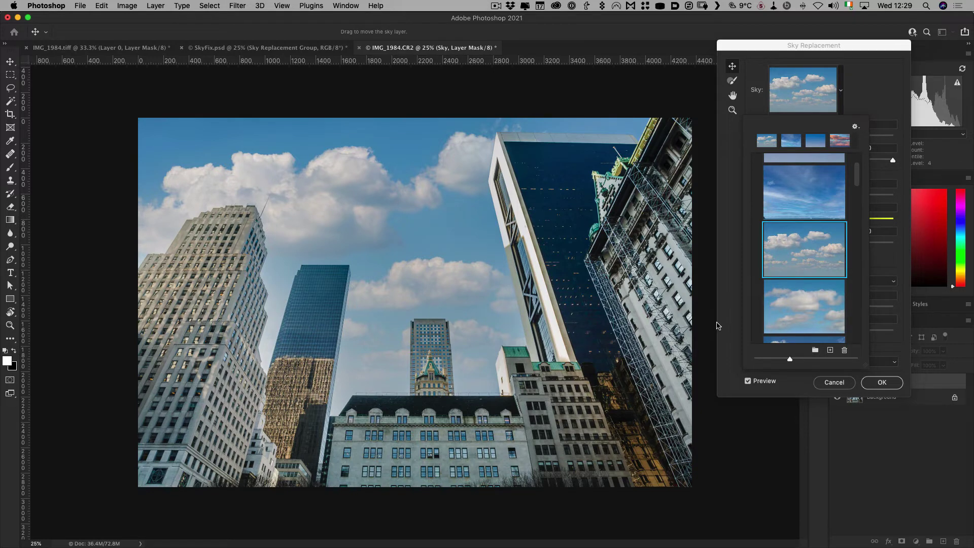
click(732, 363)
Compare the photo with the sky preview off and on, and set the foreground Lighting Adjustment to 8
click(749, 381)
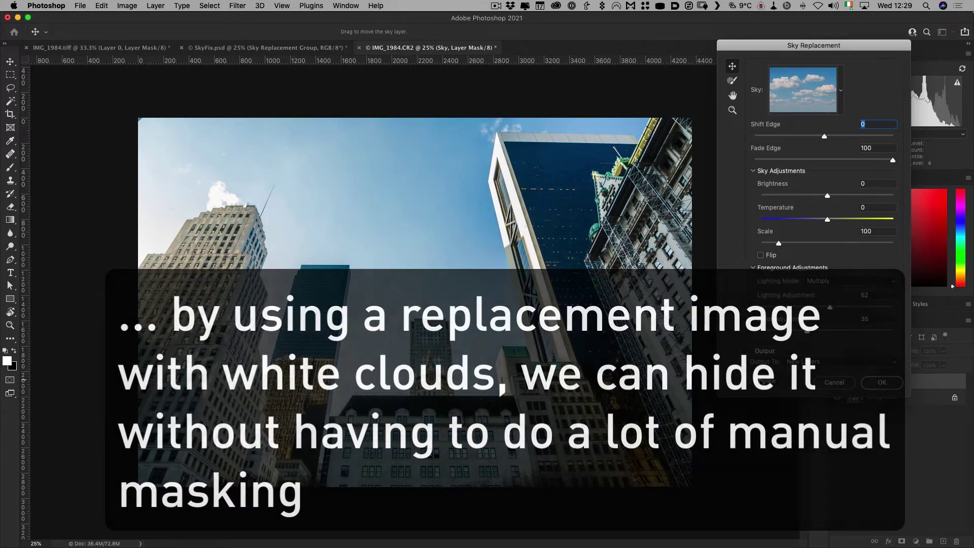
click(760, 382)
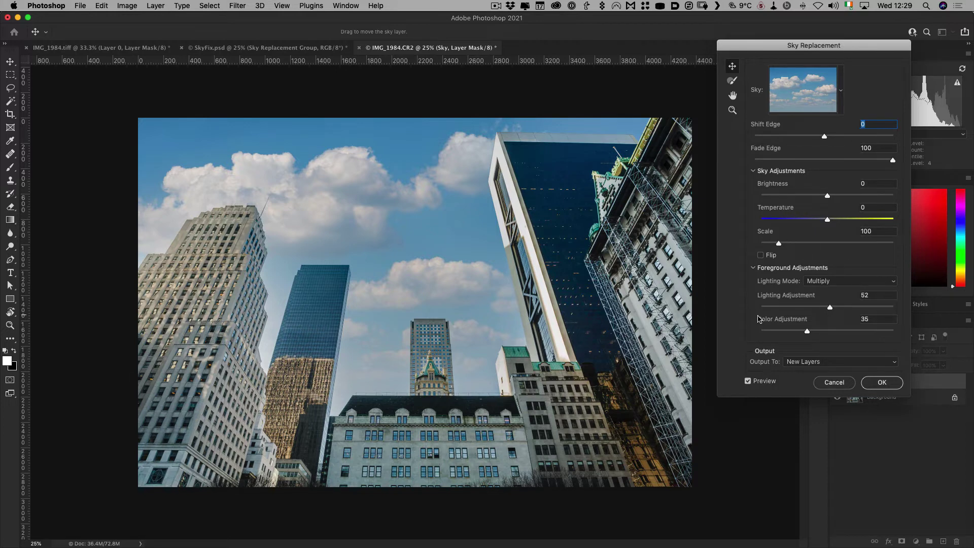
drag(815, 311, 778, 312)
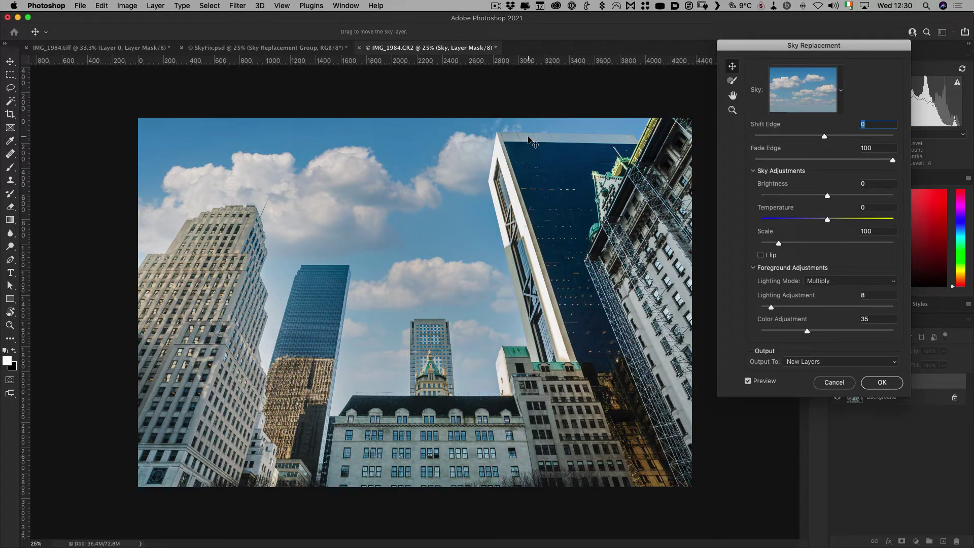
Activate the Sky Brush for the top edge of the tall blue glass building and reduce its size to 25
scroll(533, 145, up, 5)
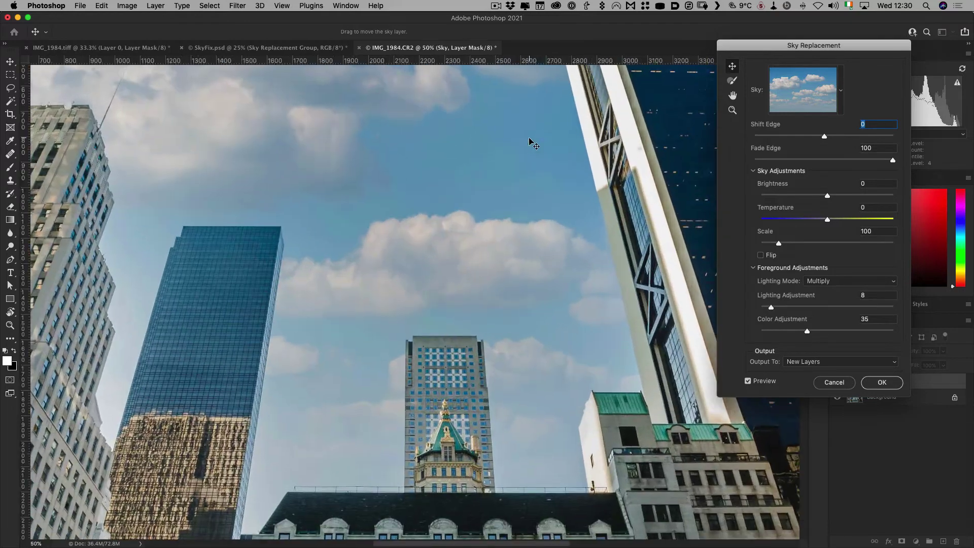
scroll(304, 354, right, 10)
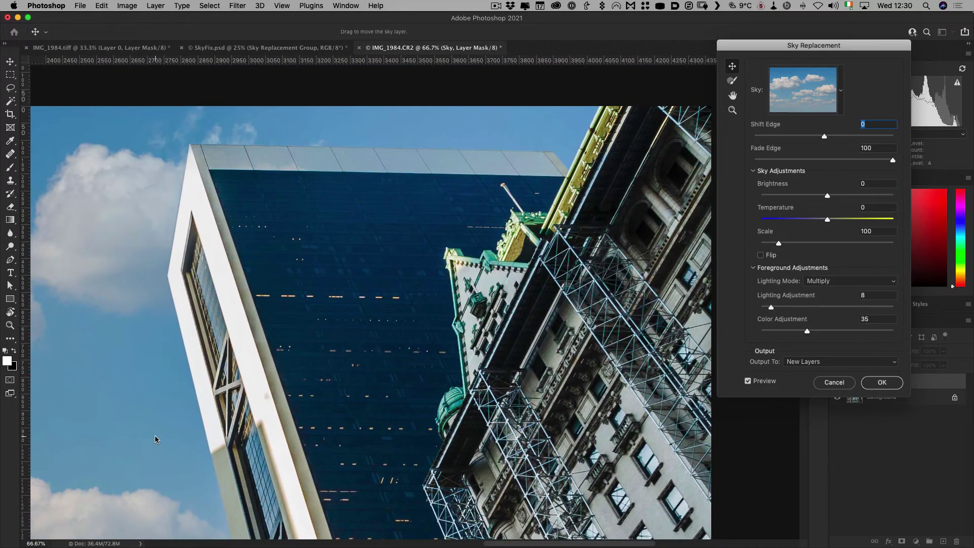
drag(155, 436, 160, 435)
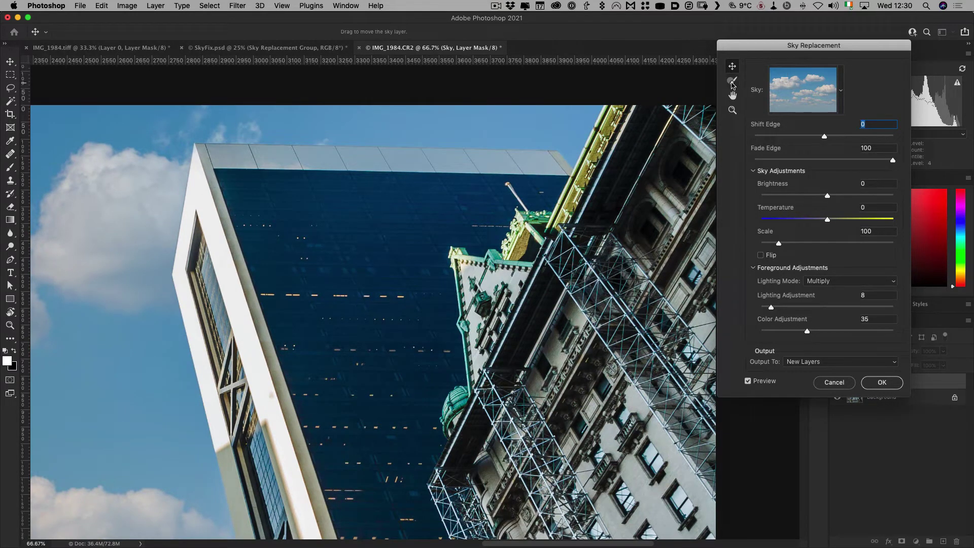
click(731, 84)
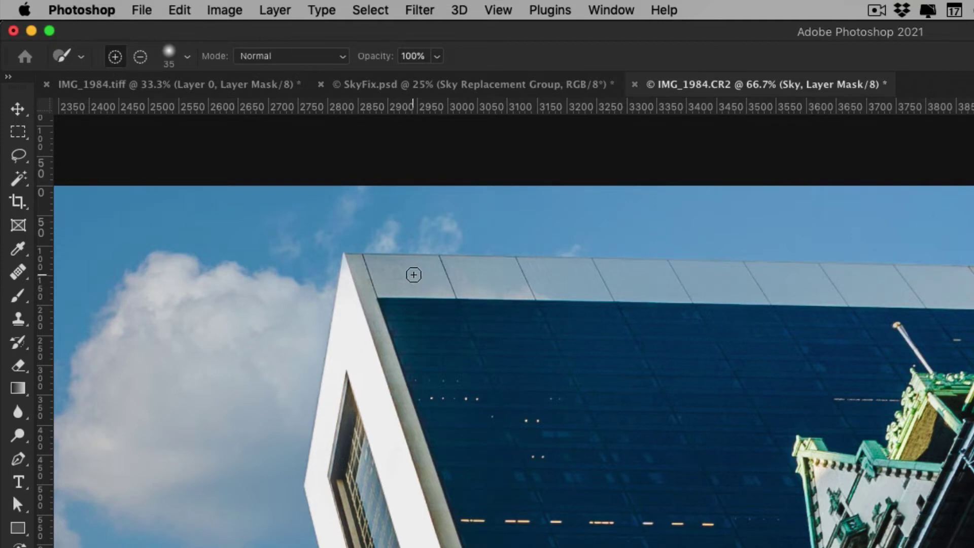
key(super+1)
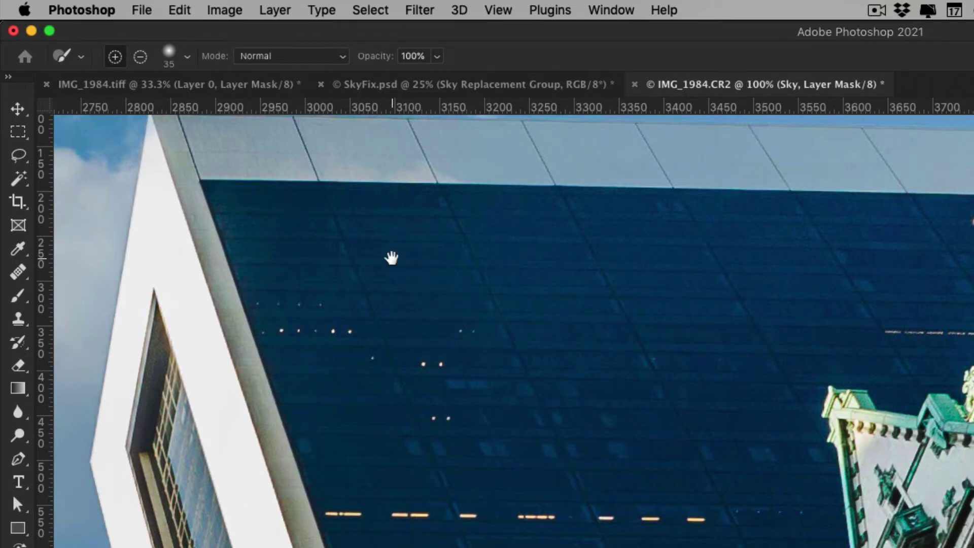
drag(391, 257, 707, 538)
drag(648, 423, 421, 469)
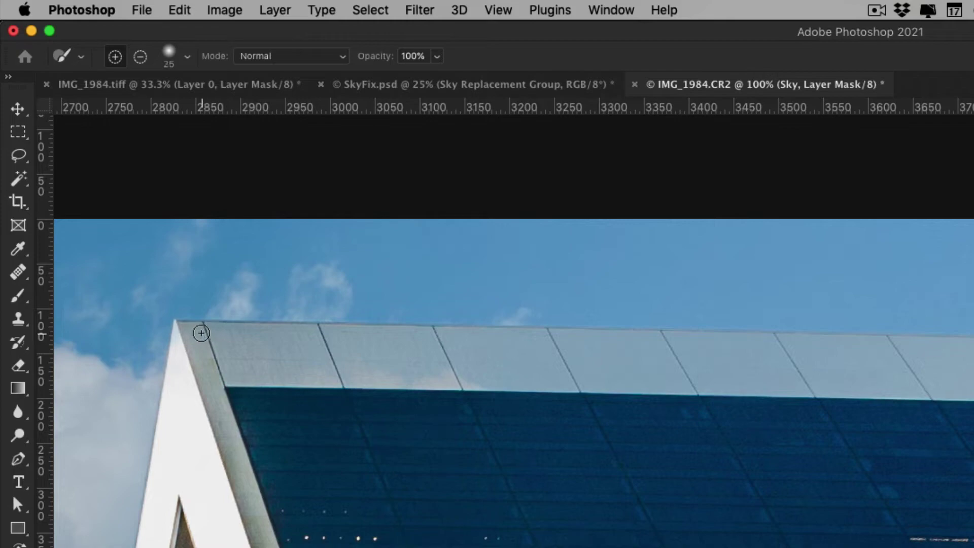
key(bracketleft)
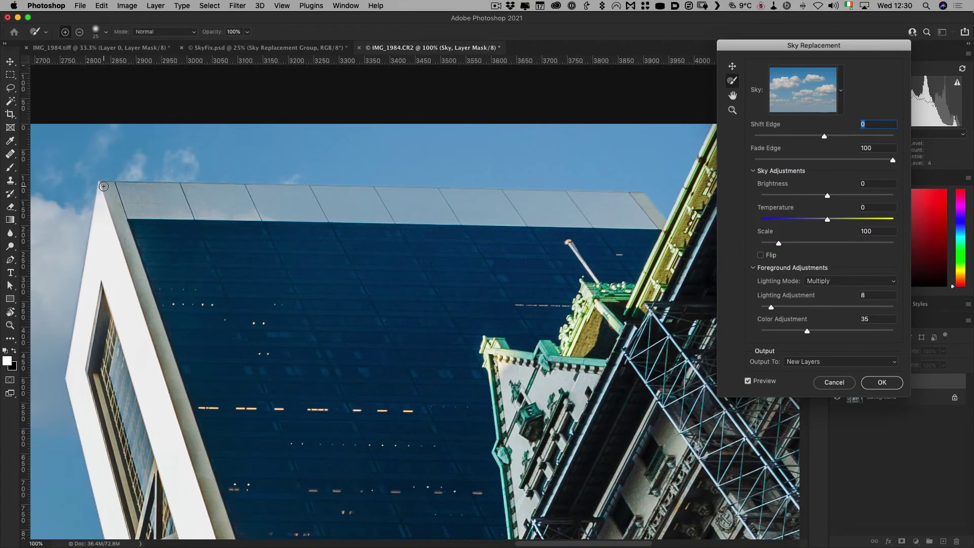
Subtract the replacement sky from the grey roof edge of the tall glass building with the Sky Brush in subtract mode
click(79, 32)
scroll(413, 215, right, 5)
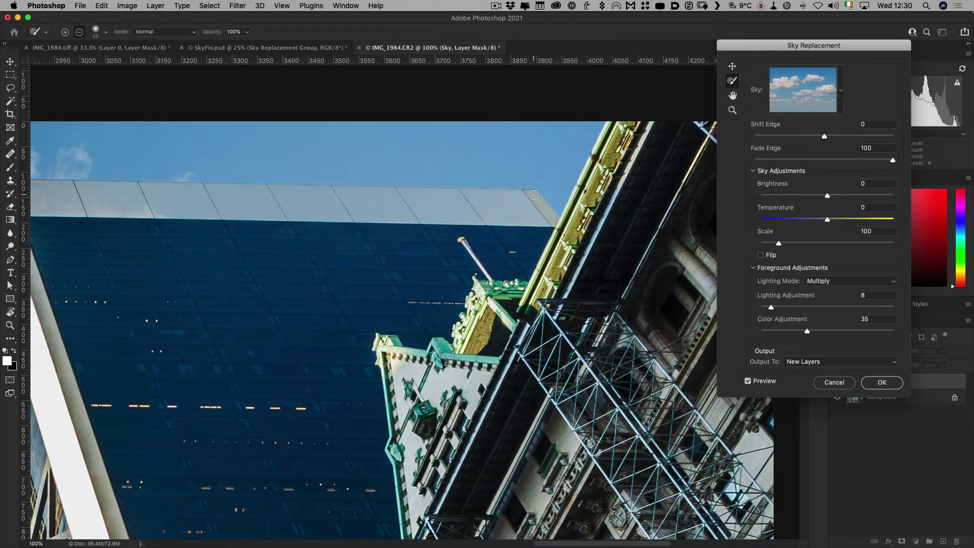
shift+click(534, 195)
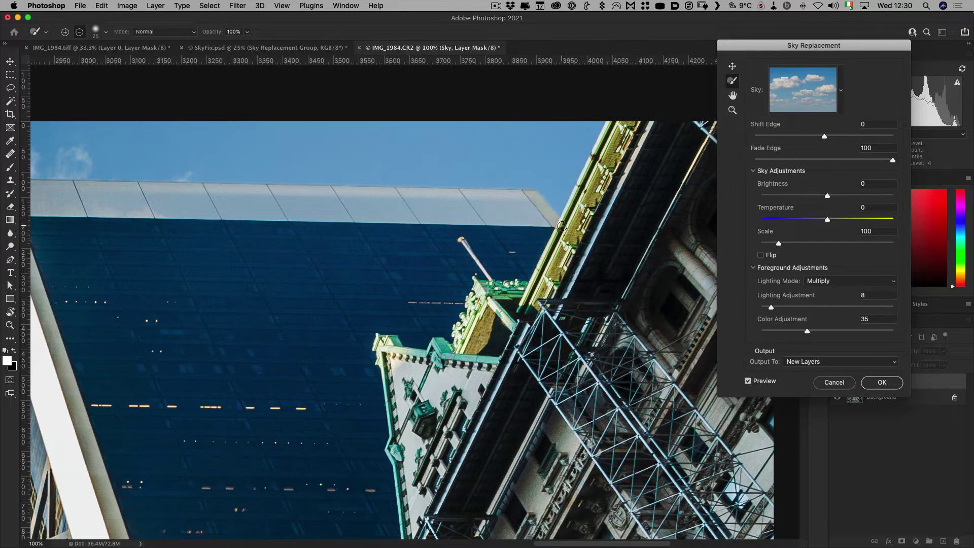
drag(199, 206, 394, 207)
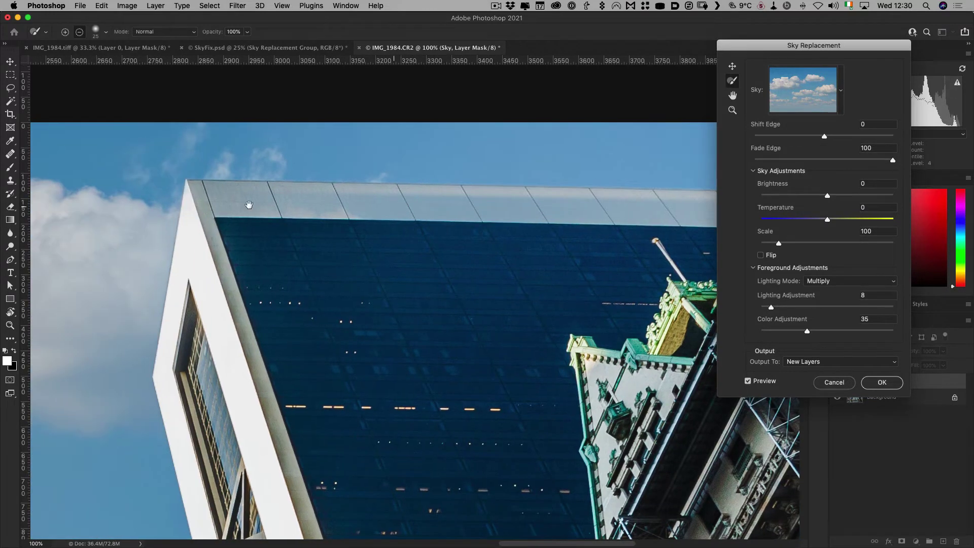
drag(249, 204, 258, 203)
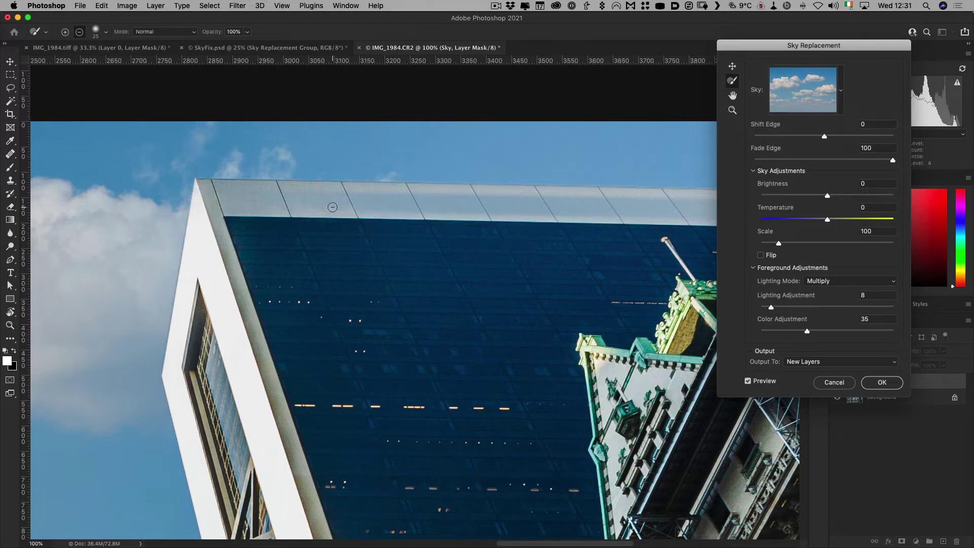
mouse_move(332, 207)
mouse_down()
mouse_move(397, 203)
mouse_move(297, 194)
mouse_move(391, 212)
mouse_move(485, 212)
mouse_move(424, 201)
mouse_move(435, 195)
mouse_move(529, 200)
mouse_move(491, 199)
mouse_move(545, 213)
mouse_move(572, 213)
mouse_move(531, 199)
mouse_move(653, 201)
mouse_move(376, 220)
mouse_move(396, 223)
mouse_move(386, 233)
mouse_move(520, 238)
mouse_move(507, 221)
mouse_move(431, 220)
mouse_move(502, 230)
mouse_move(433, 230)
mouse_move(503, 232)
mouse_up()
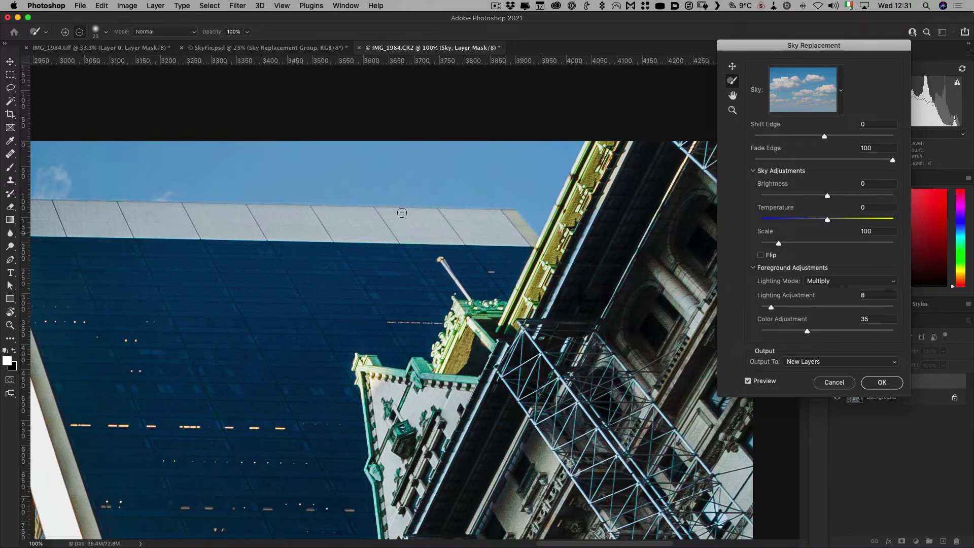
Compare the whole photo with the preview off and on, and apply the sky replacement with output to New Layers
scroll(429, 214, down, 2)
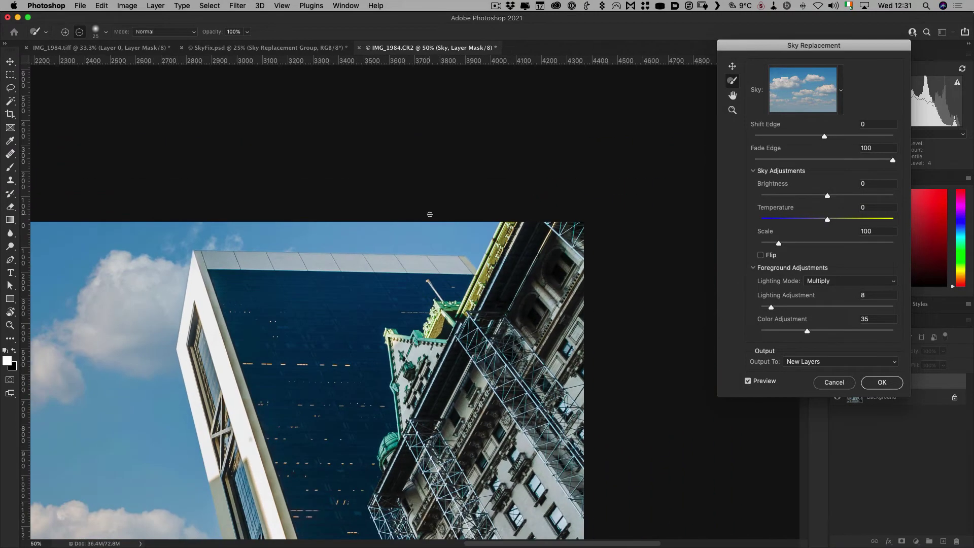
key(super+minus)
drag(323, 374, 534, 210)
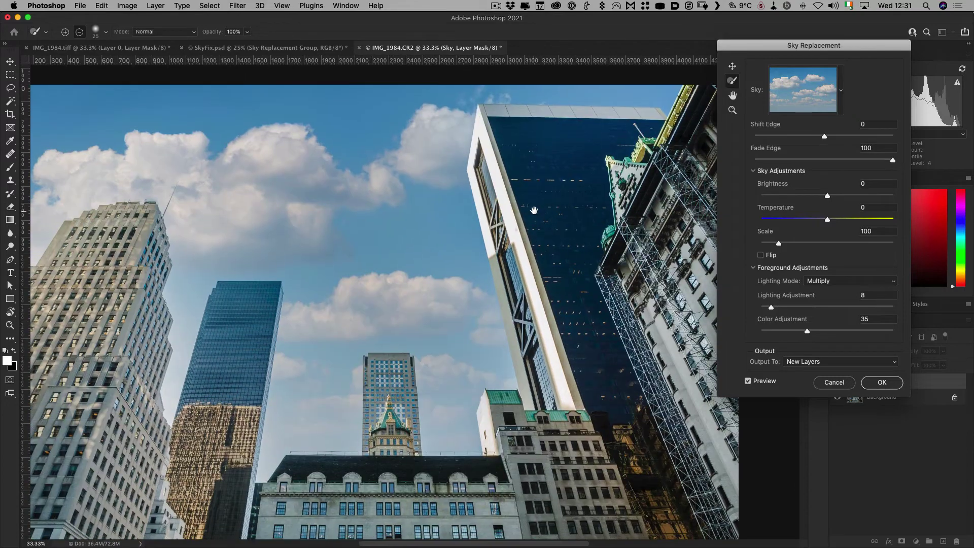
scroll(533, 211, down, 1)
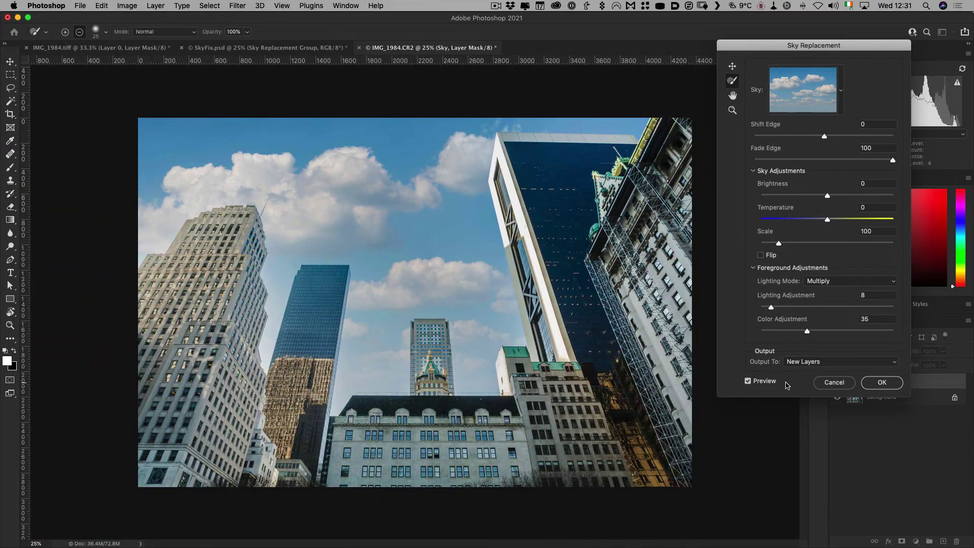
click(747, 381)
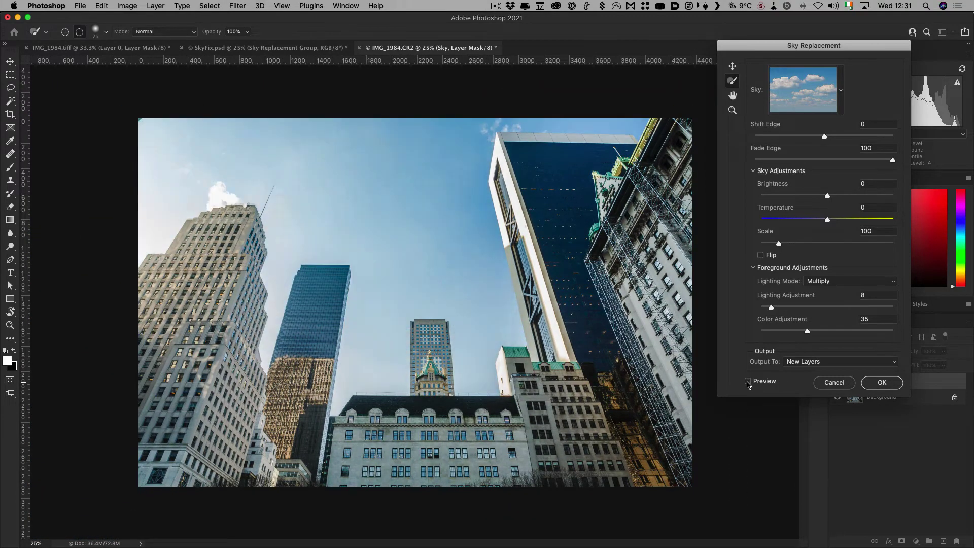
click(748, 381)
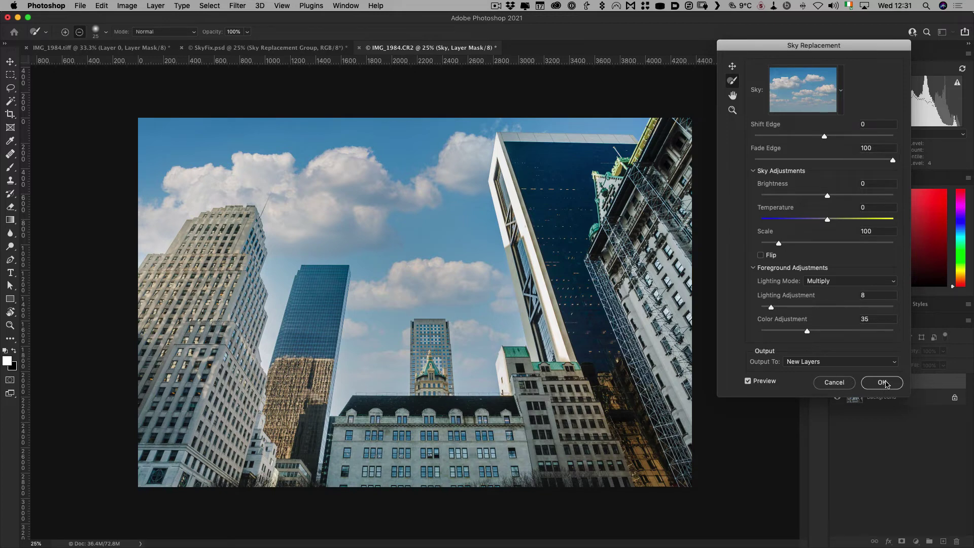
click(886, 384)
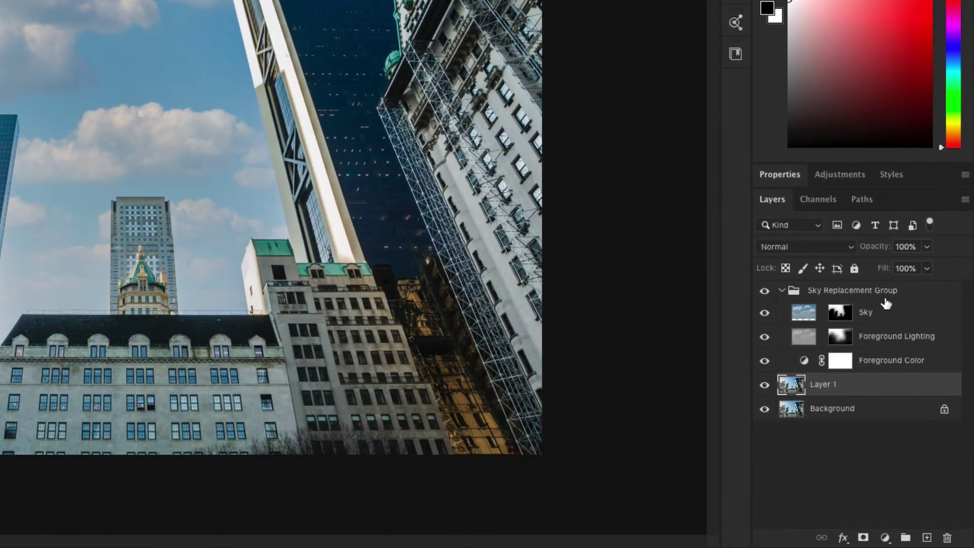
Hide and show the Sky and Foreground Lighting layers to check what each contributes
click(764, 312)
click(764, 312)
click(764, 336)
click(766, 338)
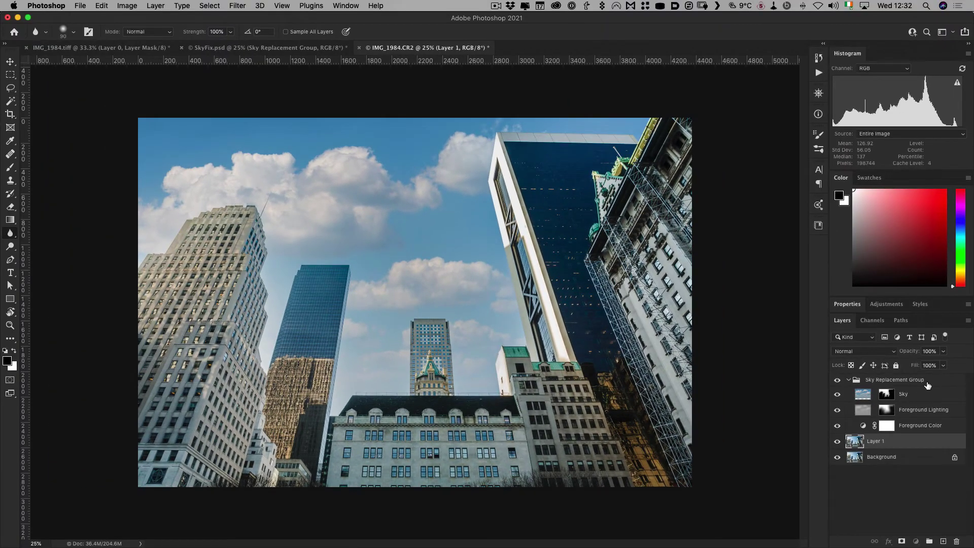
Collapse the Sky Replacement Group, compare the photo with the group hidden and shown, and deselect all layers
click(928, 384)
click(848, 379)
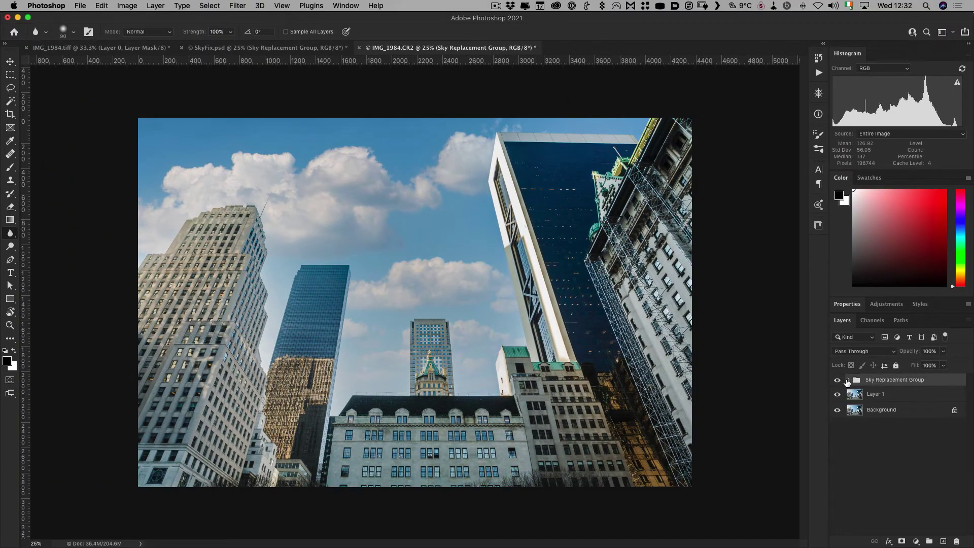
click(837, 380)
click(837, 381)
click(837, 380)
click(888, 462)
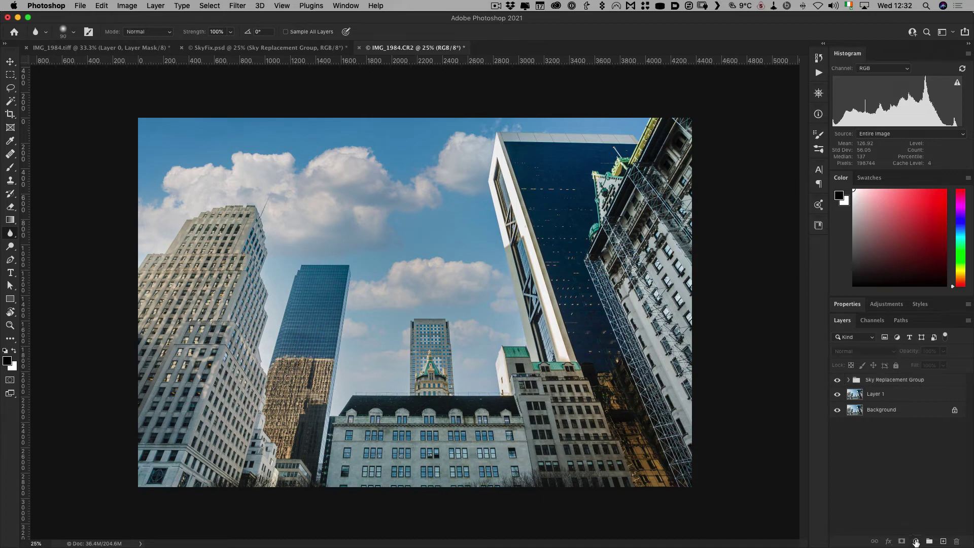
Add a Curves adjustment layer above the Sky Replacement Group and shape a gentle contrast curve, raising input 168 to 179 and setting 63 to 62
click(916, 541)
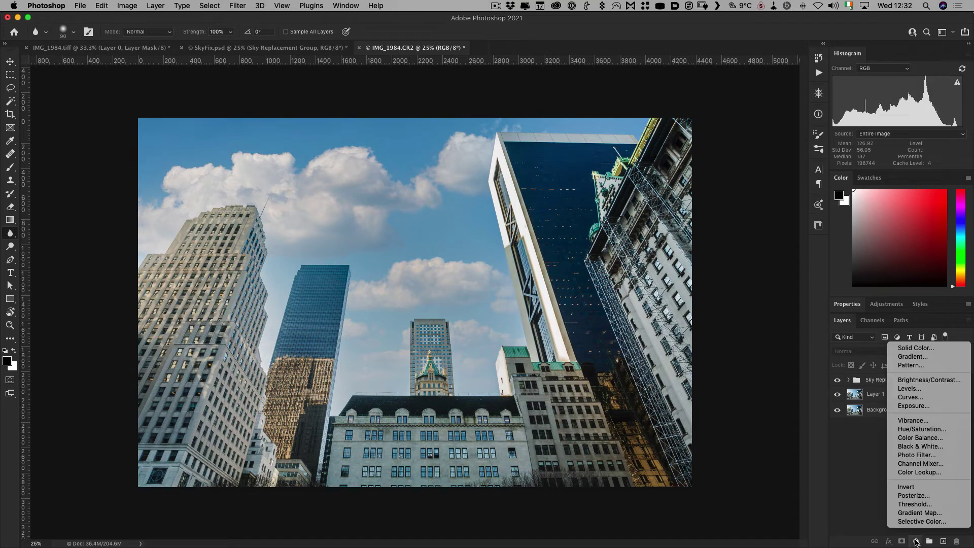
click(923, 400)
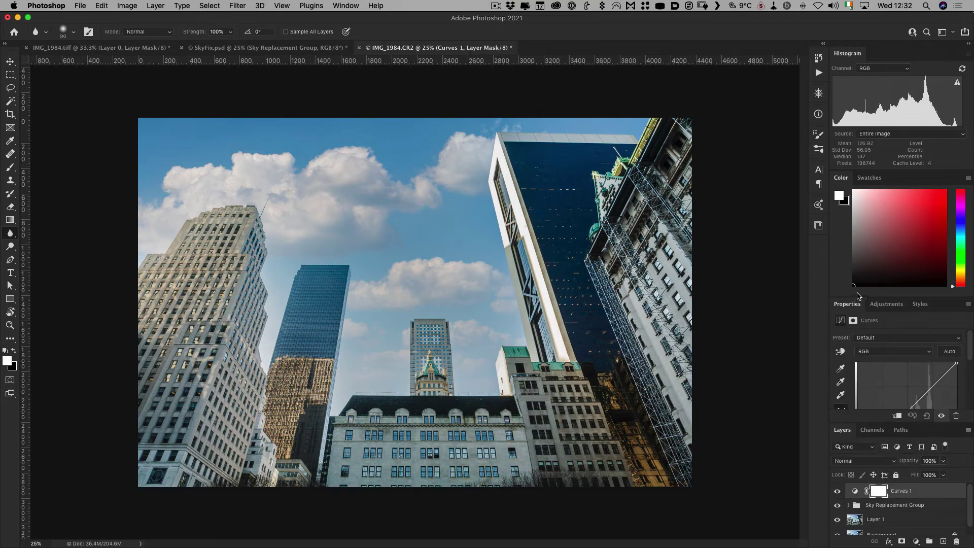
double_click(849, 55)
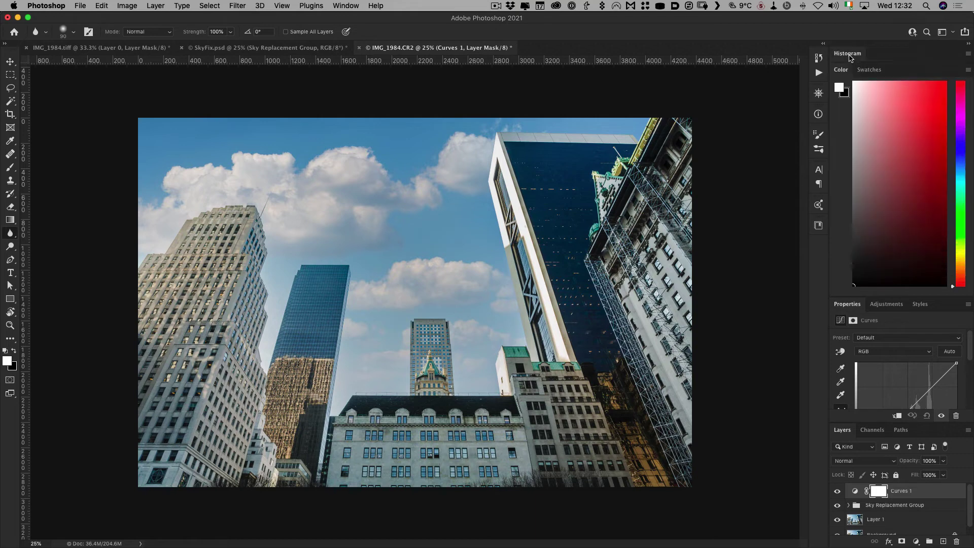
double_click(842, 71)
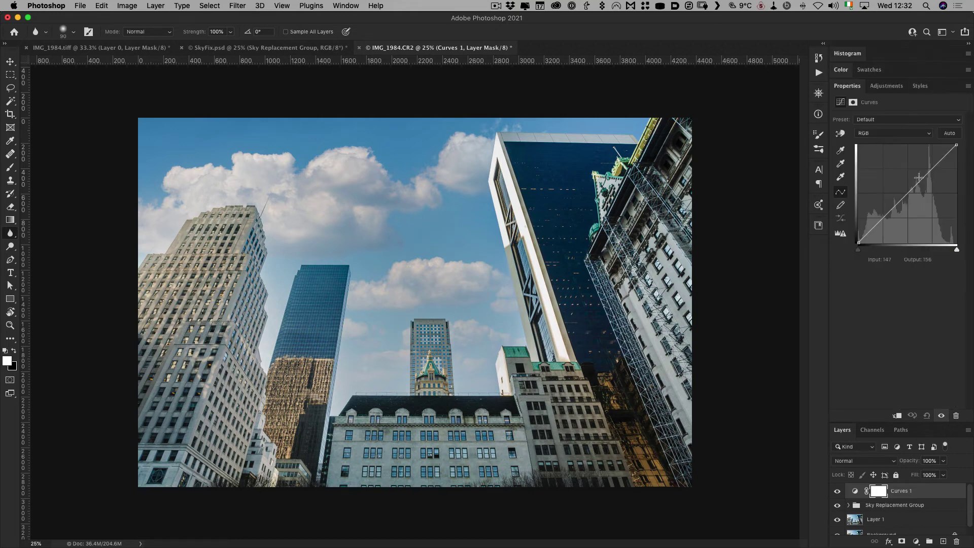
drag(919, 177, 921, 174)
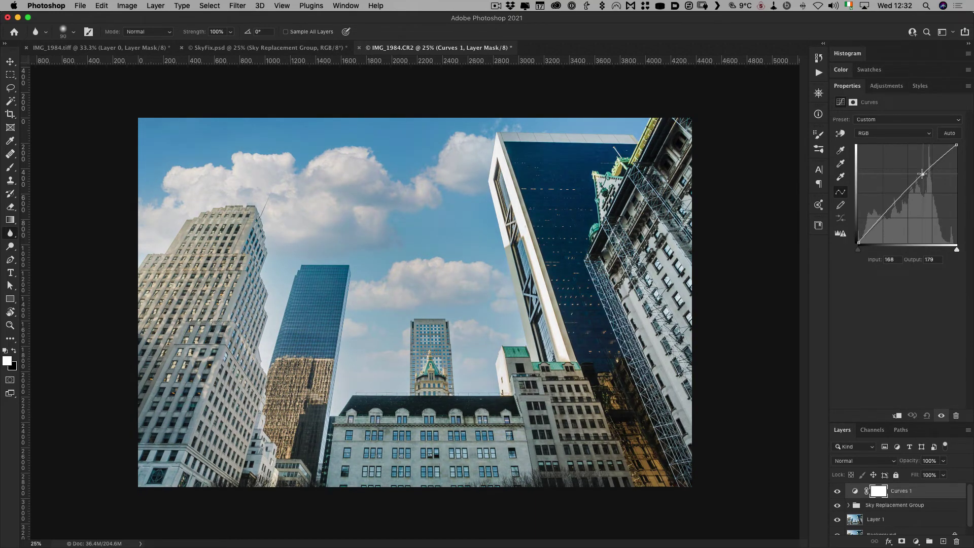
click(883, 217)
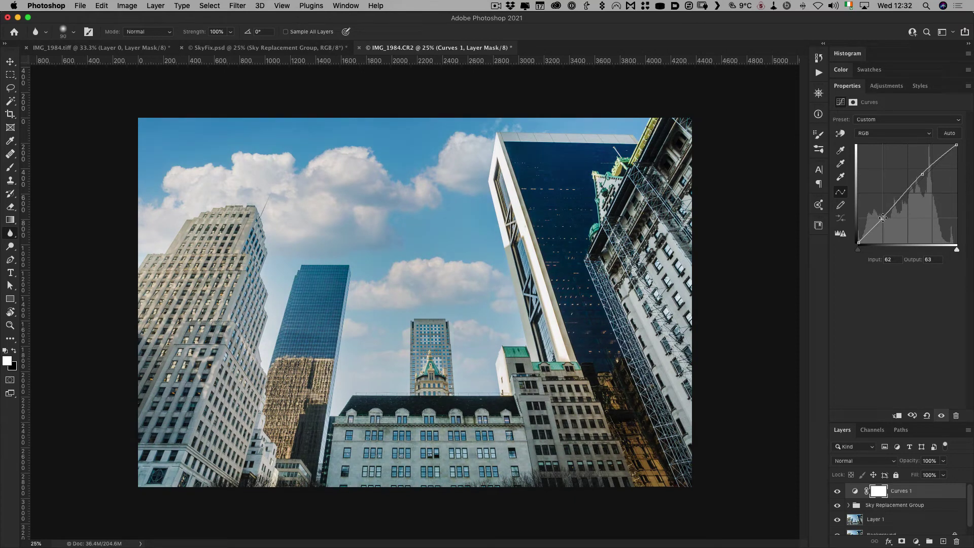
drag(870, 230, 883, 219)
Select a large rectangle inside the photo's edges and run the Simple Vignette action on it to darken the borders
click(10, 75)
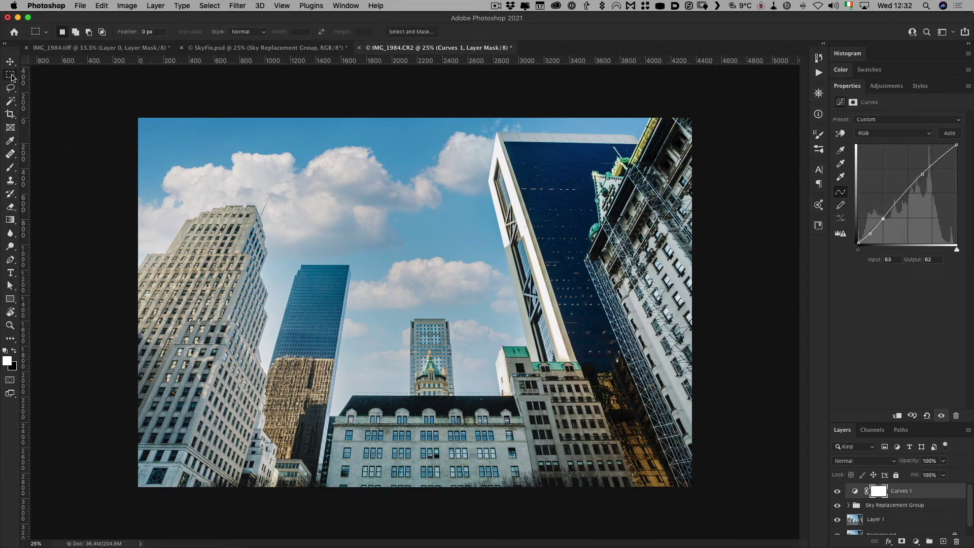
drag(161, 188, 660, 466)
click(662, 466)
click(817, 72)
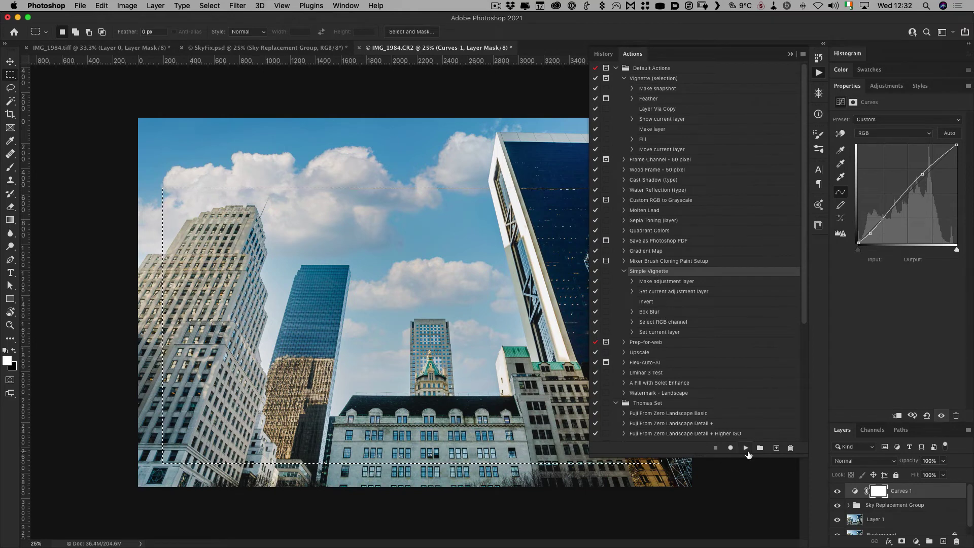
click(745, 448)
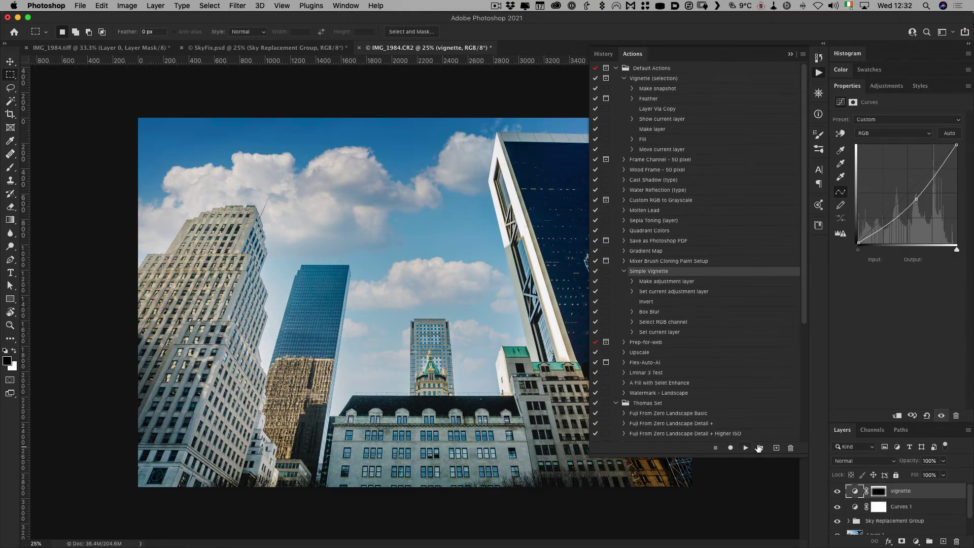
click(789, 54)
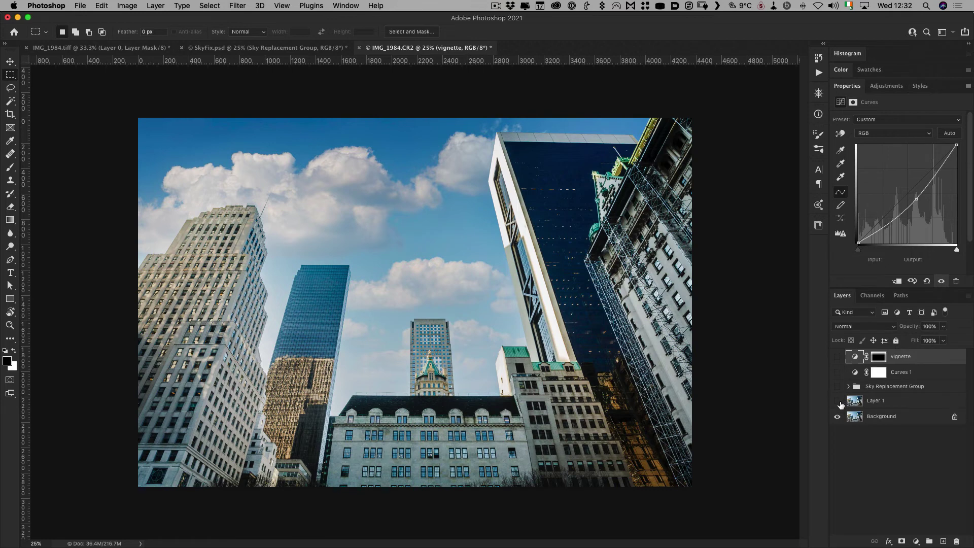
Compare the photo with all layers above the Background hidden and shown, and review the layers inside the Sky Replacement Group
mouse_move(836, 356)
mouse_down()
mouse_move(837, 403)
mouse_move(834, 357)
mouse_up()
click(848, 386)
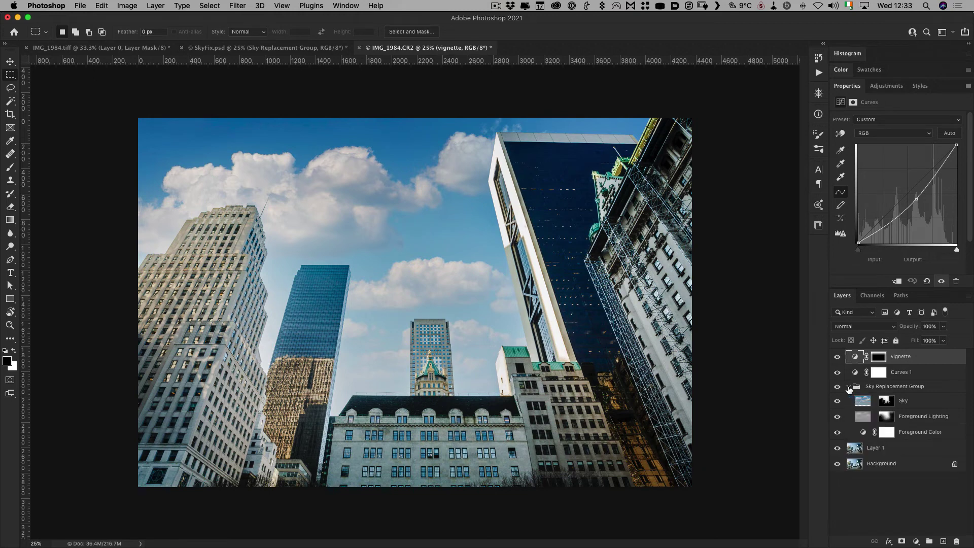
click(848, 387)
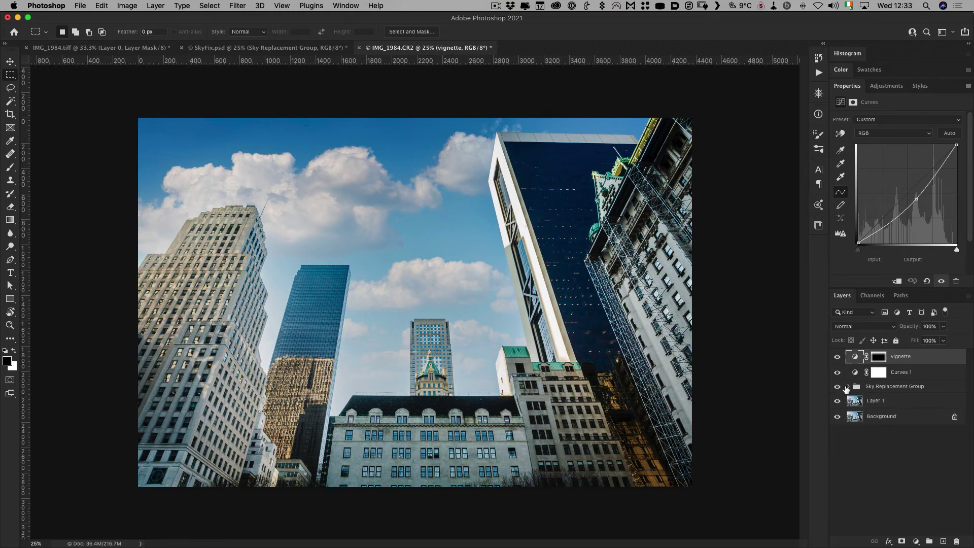
Try the Sky Replacement Group at 69% opacity, and restore it to 100%
click(904, 390)
mouse_move(908, 329)
mouse_down()
mouse_move(884, 329)
mouse_move(894, 327)
mouse_up()
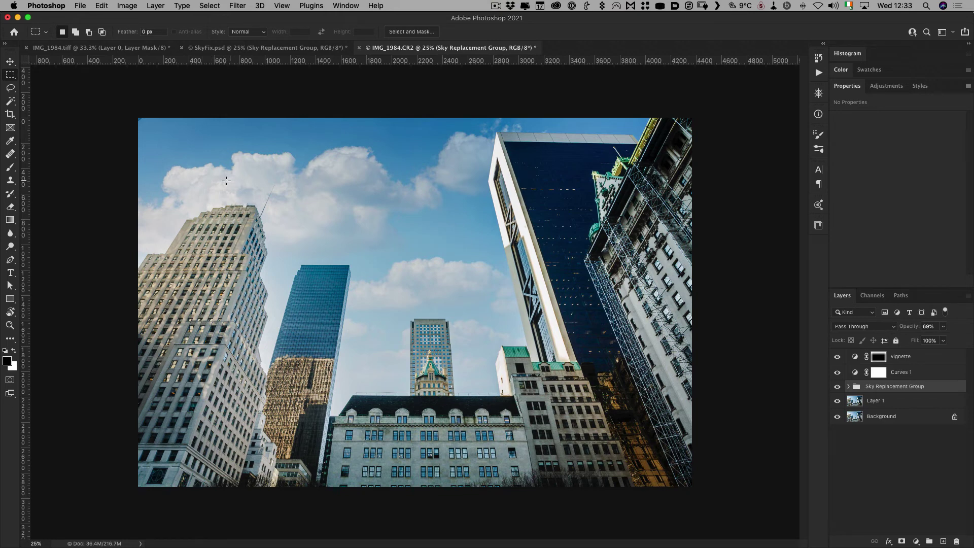
drag(911, 329, 973, 329)
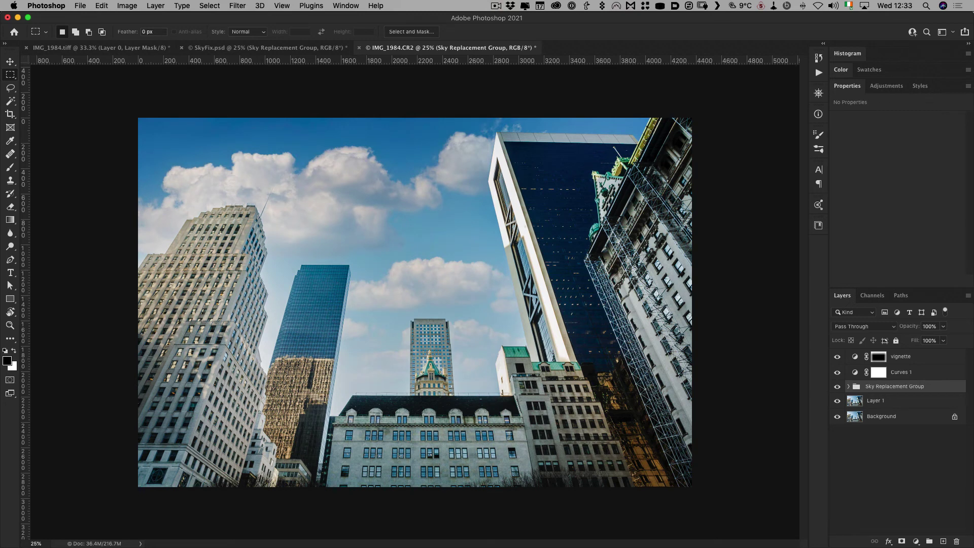